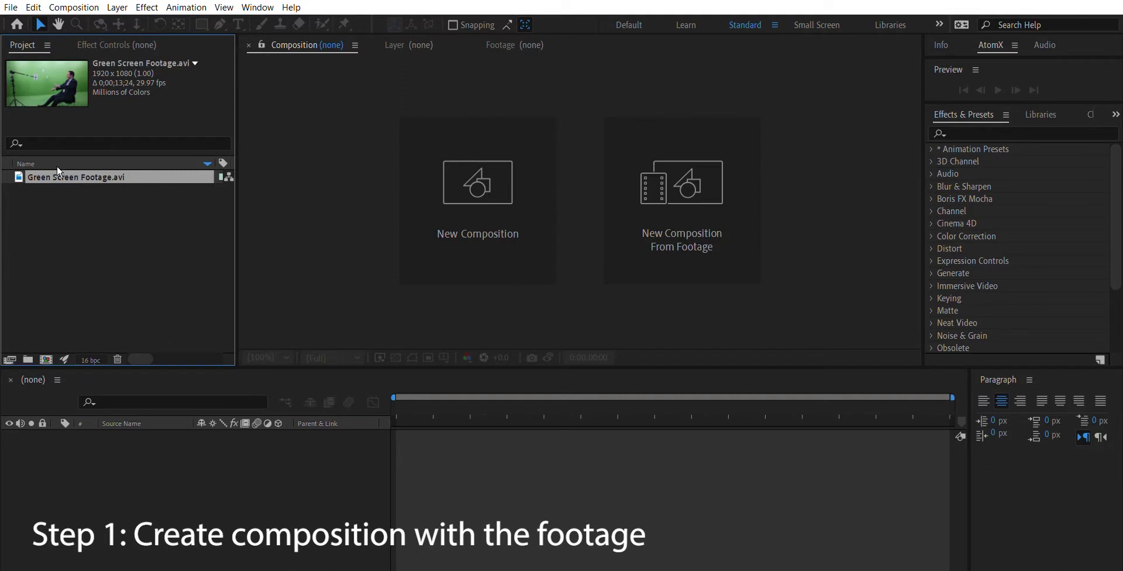
- Build a new comp from the green-screen clip and apply Boris FX Mocha AE to its layer
left_click_drag(59, 172, 47, 351)
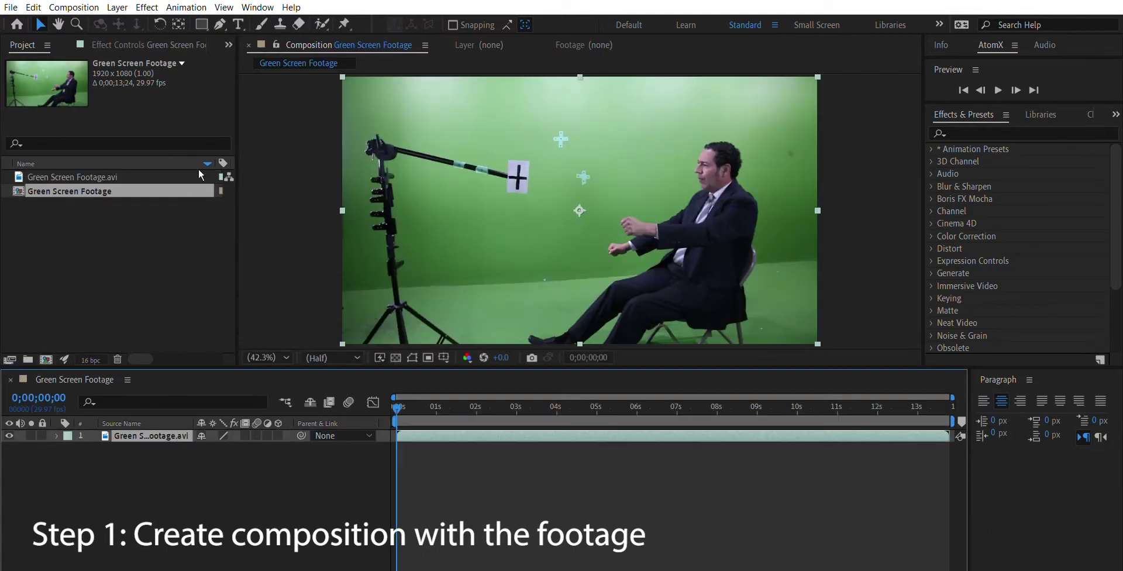
key("F3")
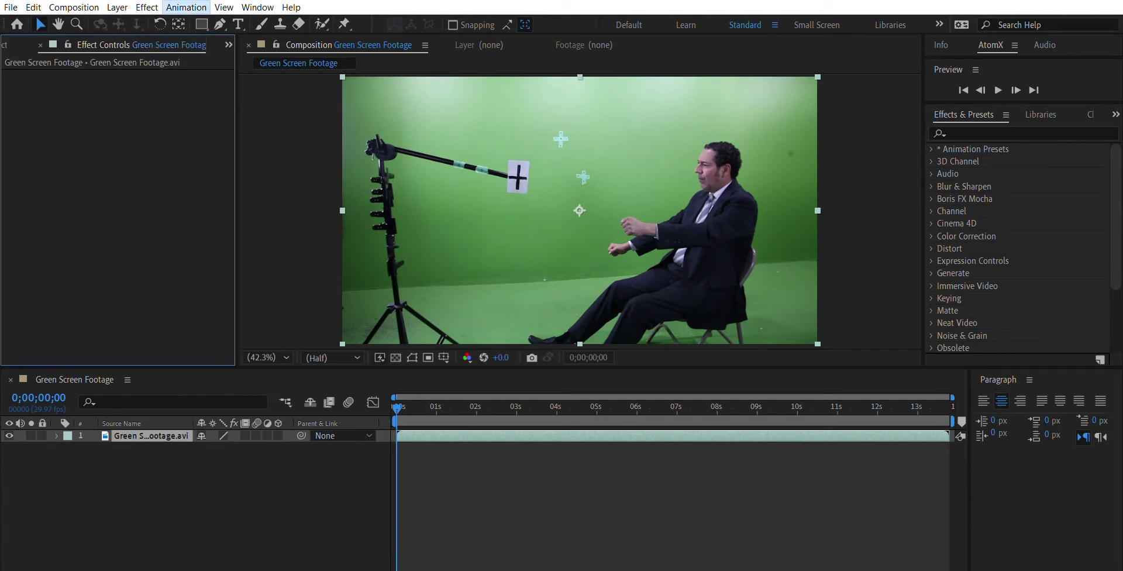
left_click(268, 251)
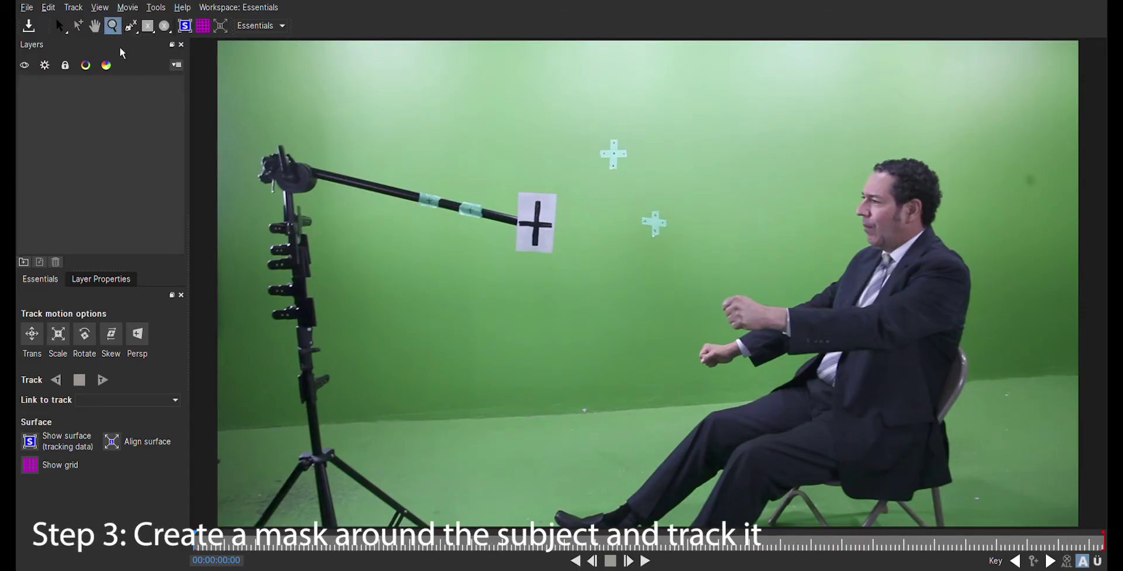
- Start an X-Spline mask beside the man's head and trace it down his front
left_click(129, 26)
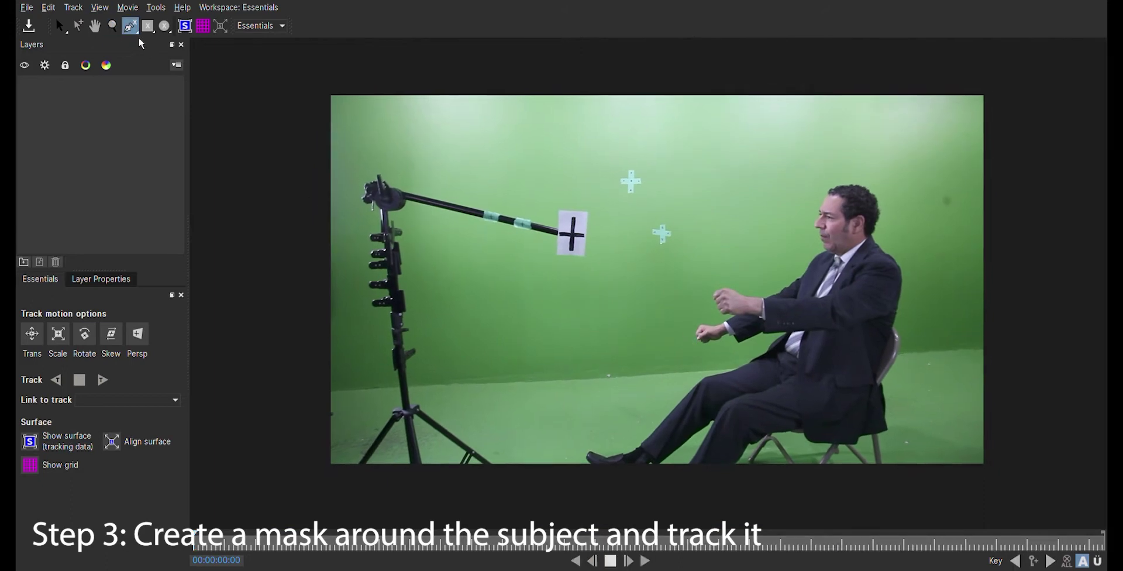
left_click(826, 175)
left_click(807, 206)
left_click(800, 229)
left_click(773, 254)
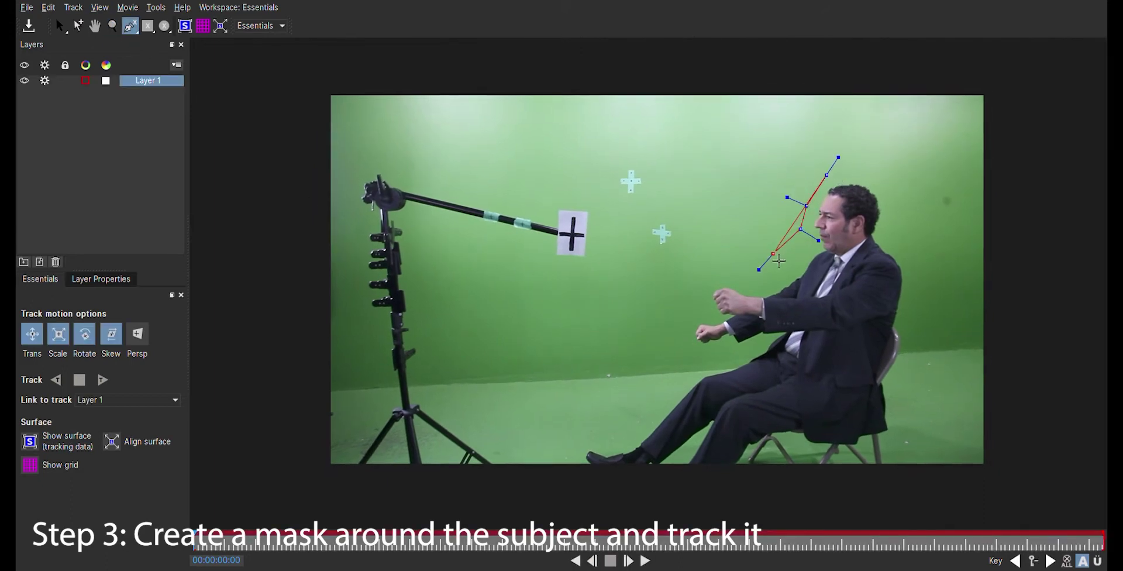
left_click(739, 273)
left_click(714, 277)
left_click(681, 313)
left_click(672, 349)
left_click(649, 382)
left_click(609, 427)
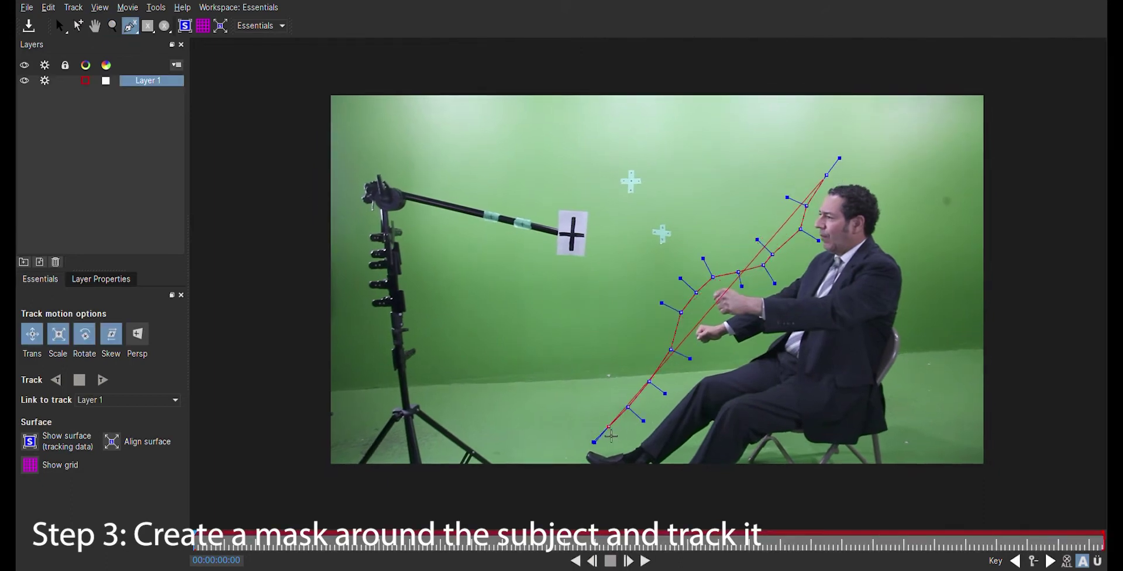
- Extend the mask under the feet and up his back, close it, and track forward
left_click(575, 452)
left_click(593, 479)
left_click(670, 492)
left_click(825, 495)
left_click(889, 471)
left_click(899, 448)
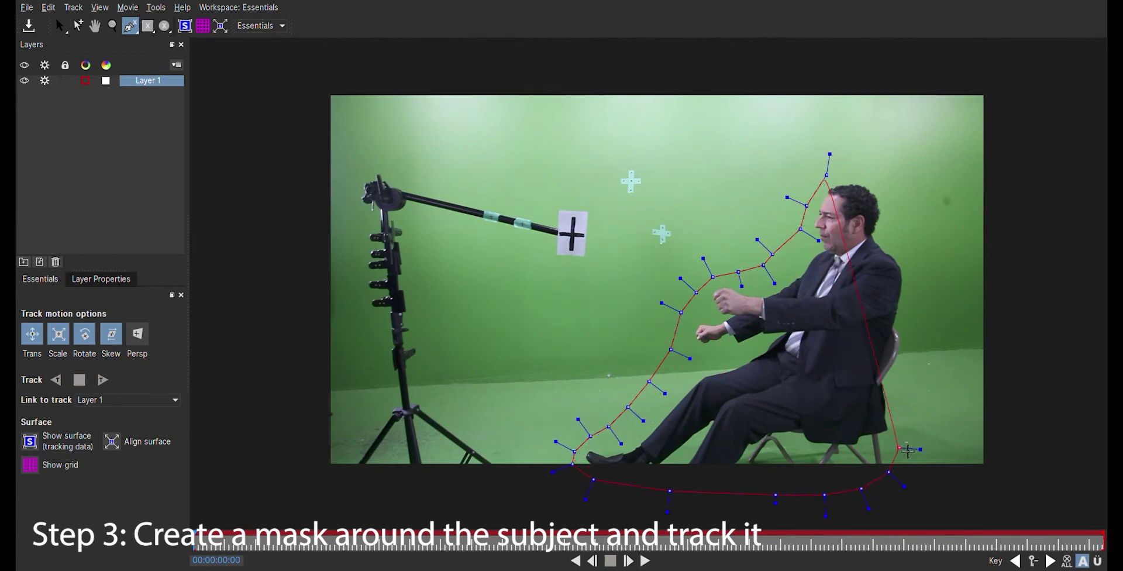
left_click(917, 393)
left_click(924, 341)
left_click(917, 252)
left_click(903, 201)
left_click(877, 170)
left_click(841, 160)
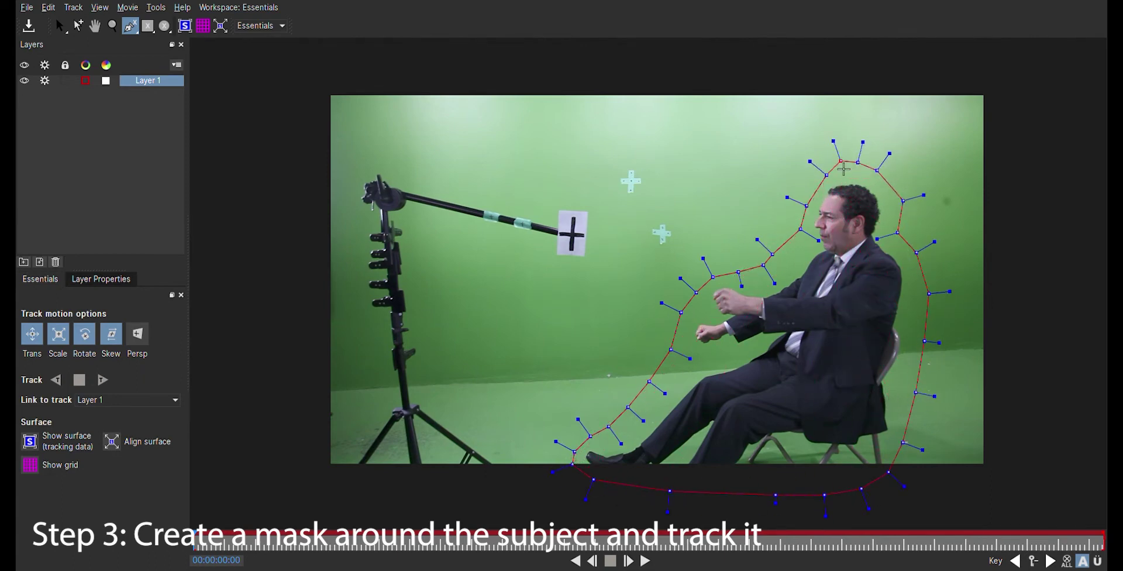
right_click(844, 169)
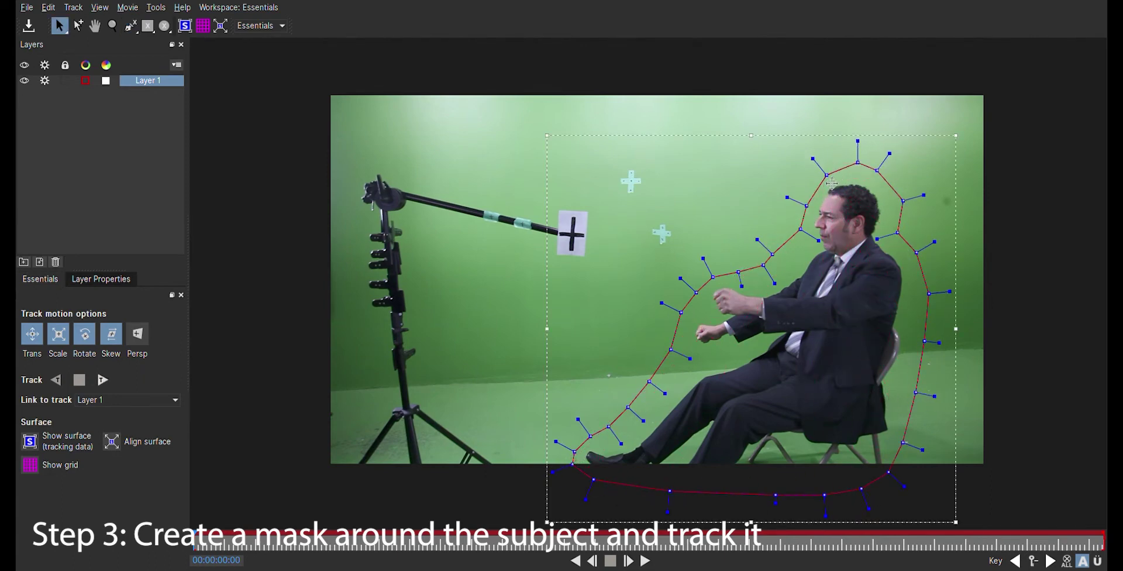
left_click(103, 380)
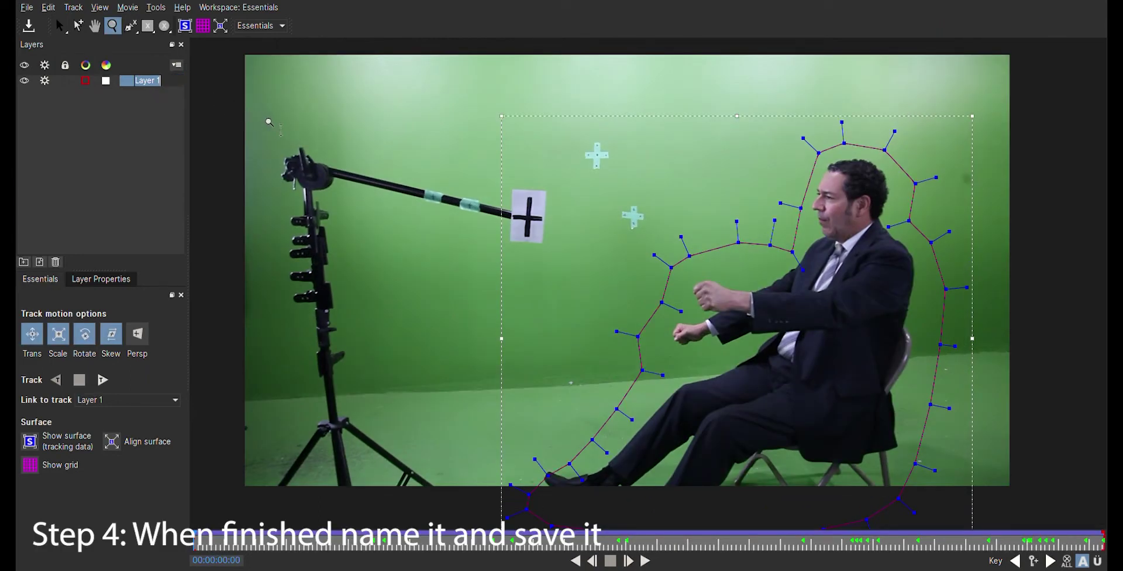
- Rename Layer 1 to 'Trash Mask' and save the Mocha tracking work
type("TR")
key("BackSpace")
type("rash ")
type("Mask")
left_click(97, 120)
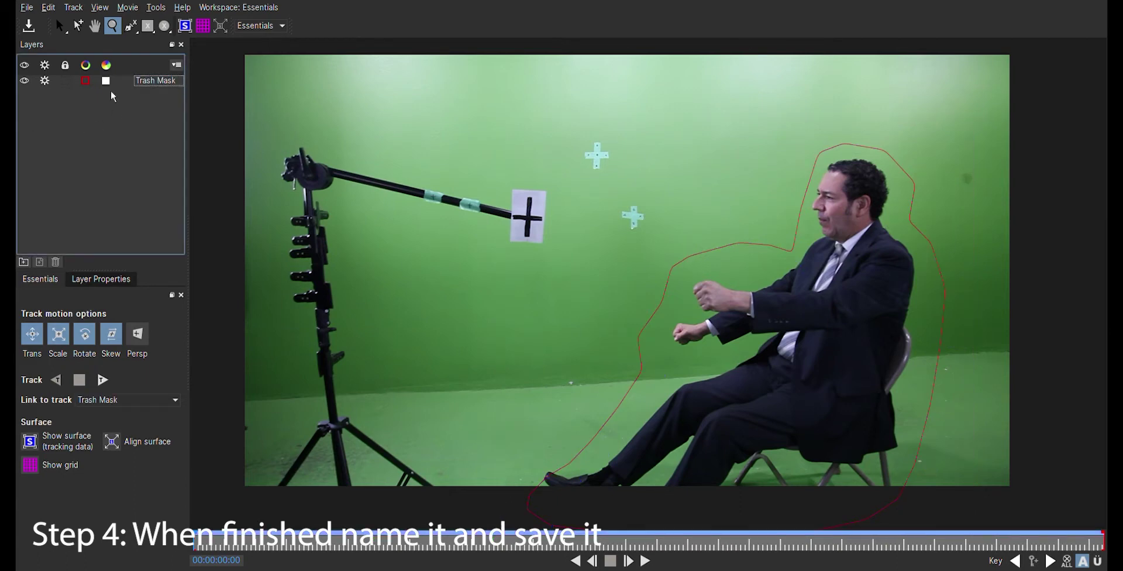
left_click(151, 81)
left_click(28, 25)
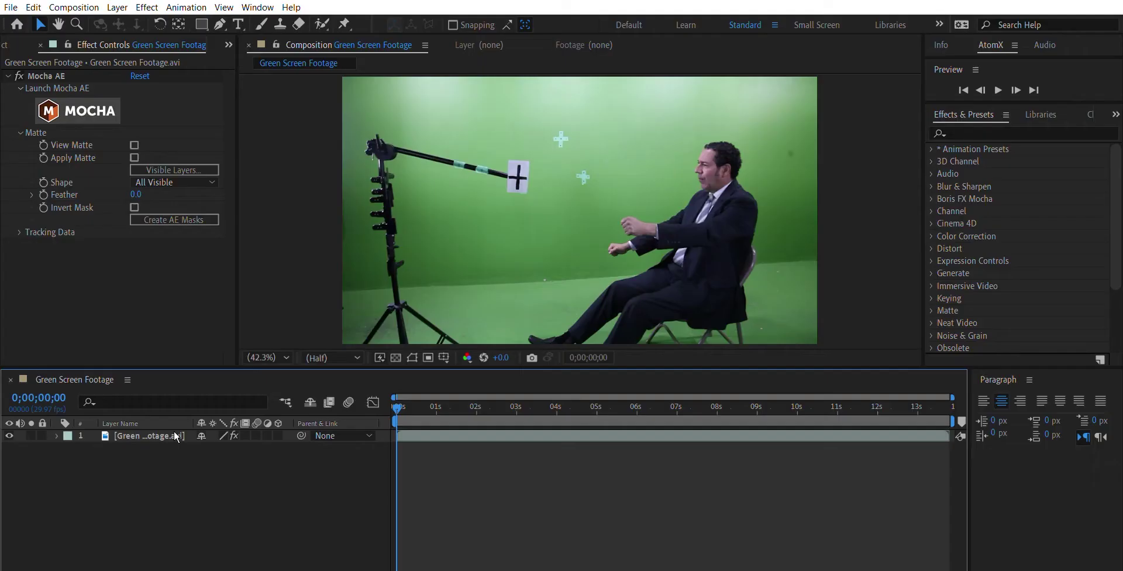
left_click(180, 437)
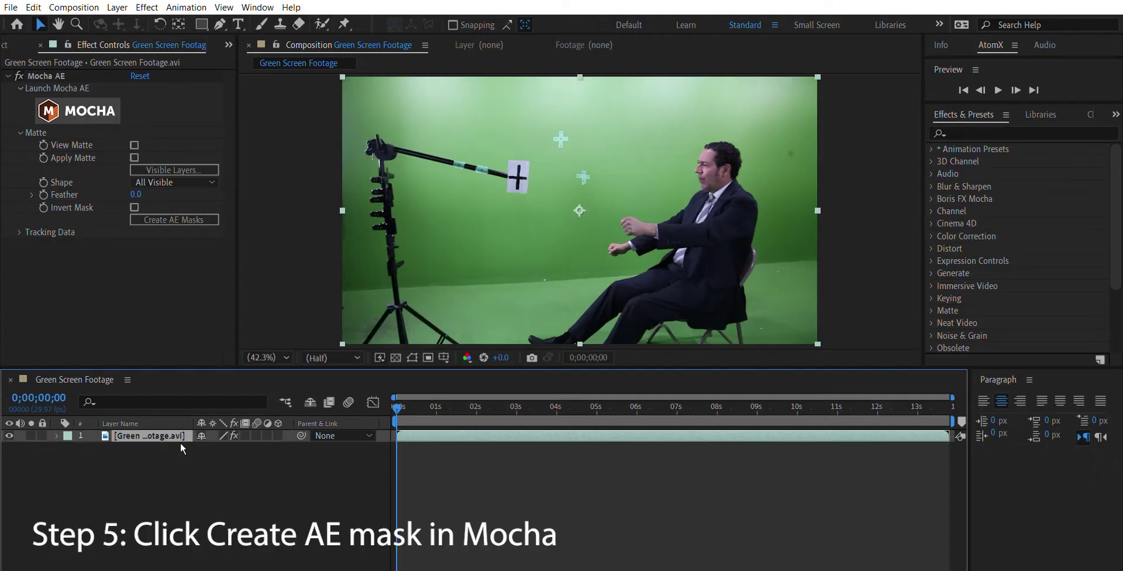
- Create AE masks from the Mocha track, set Trash Mask to Subtract, and preview playback
left_click(167, 220)
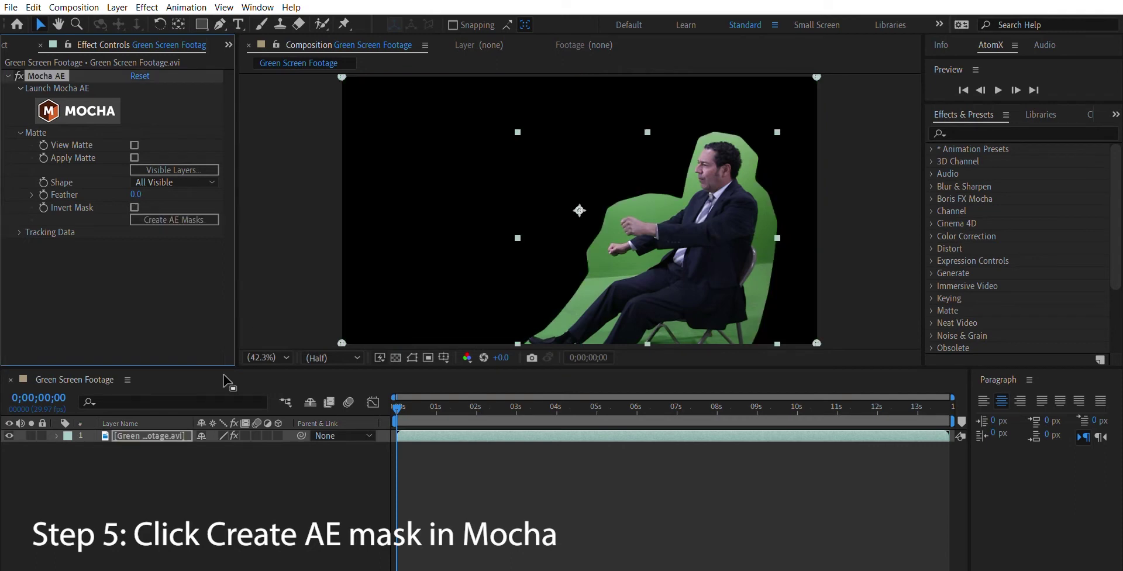
left_click(155, 430)
key("m")
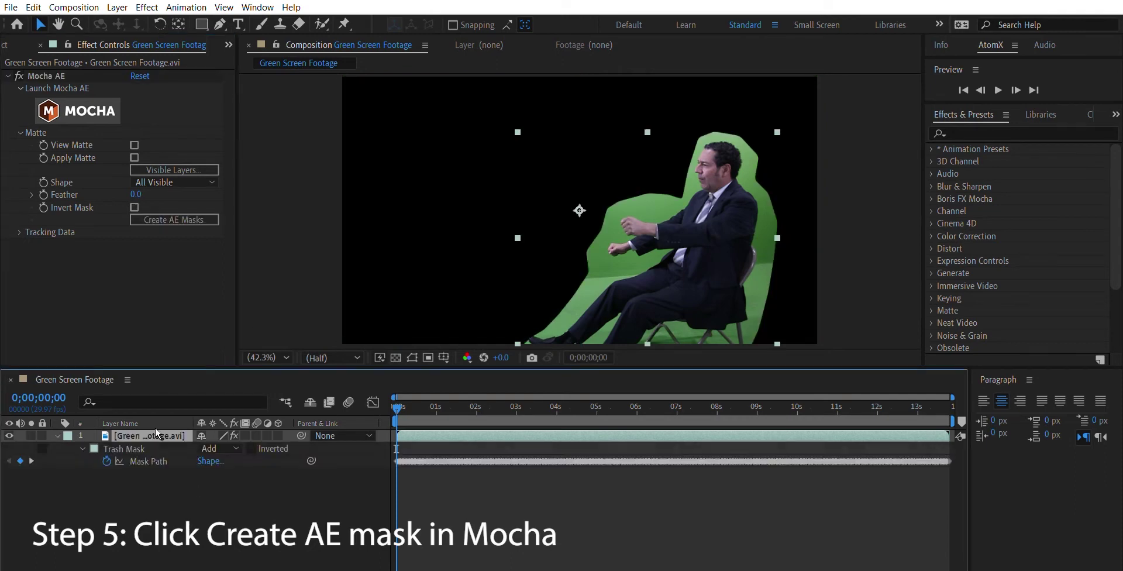
left_click(152, 448)
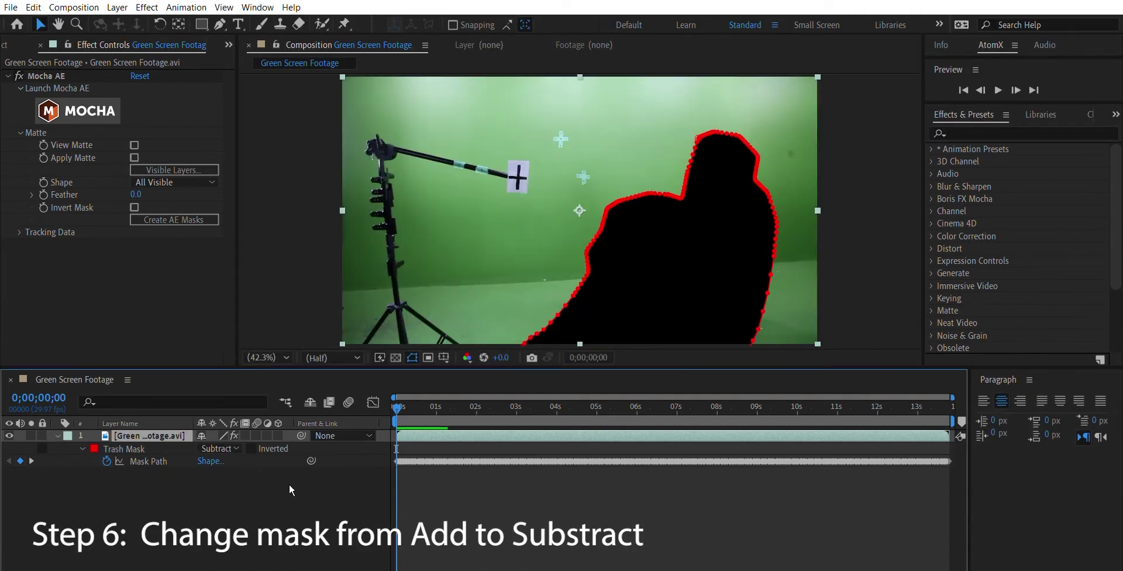
key("space")
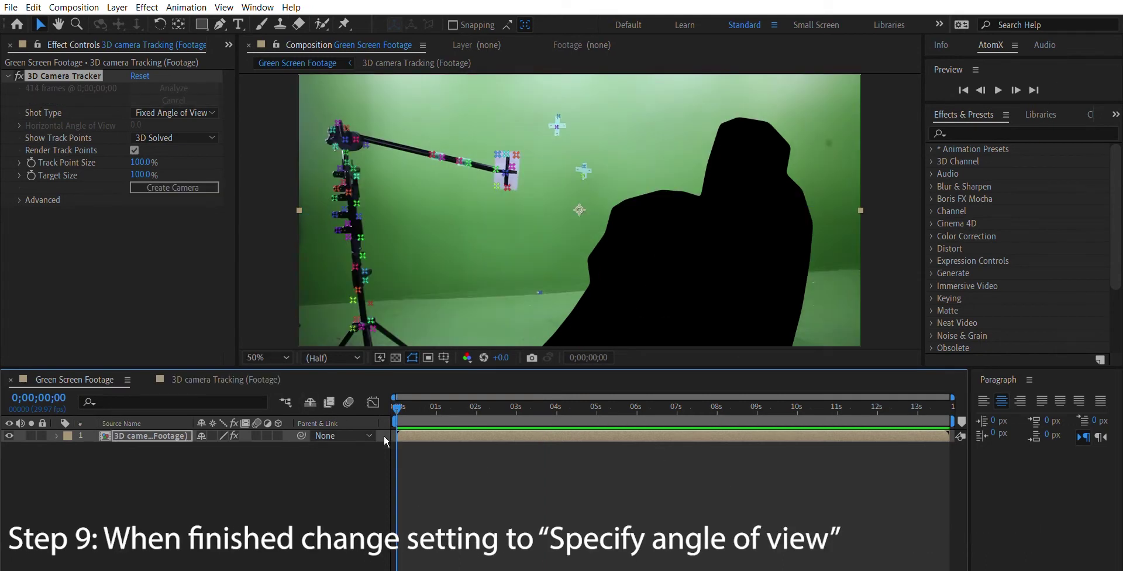
- Scrub to about 8 seconds and select floor track points for the ground plane
left_click(413, 399)
left_click_drag(414, 402, 728, 405)
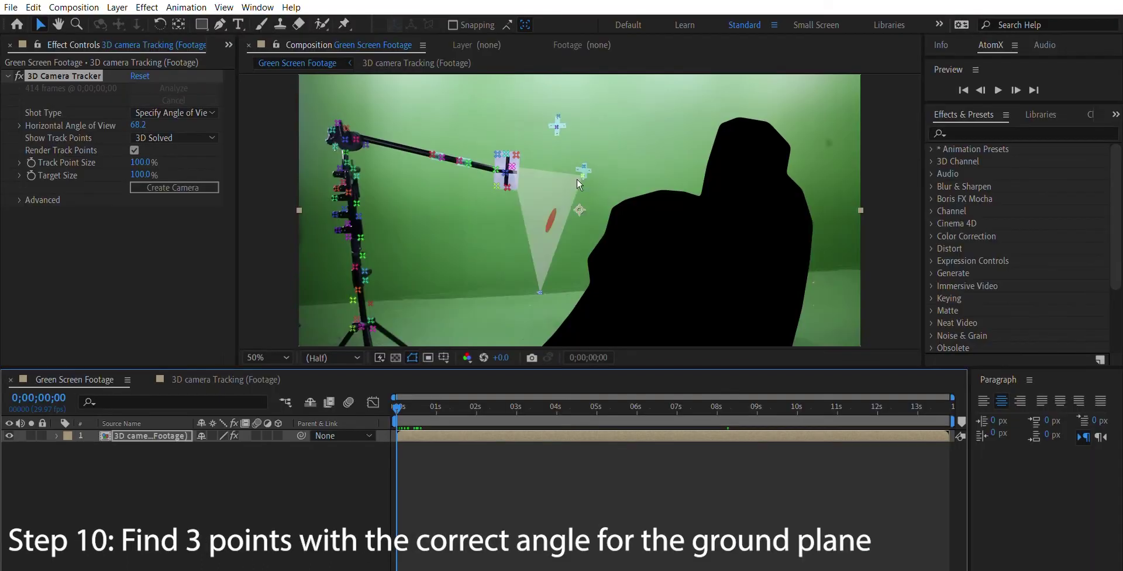
left_click_drag(503, 404, 722, 406)
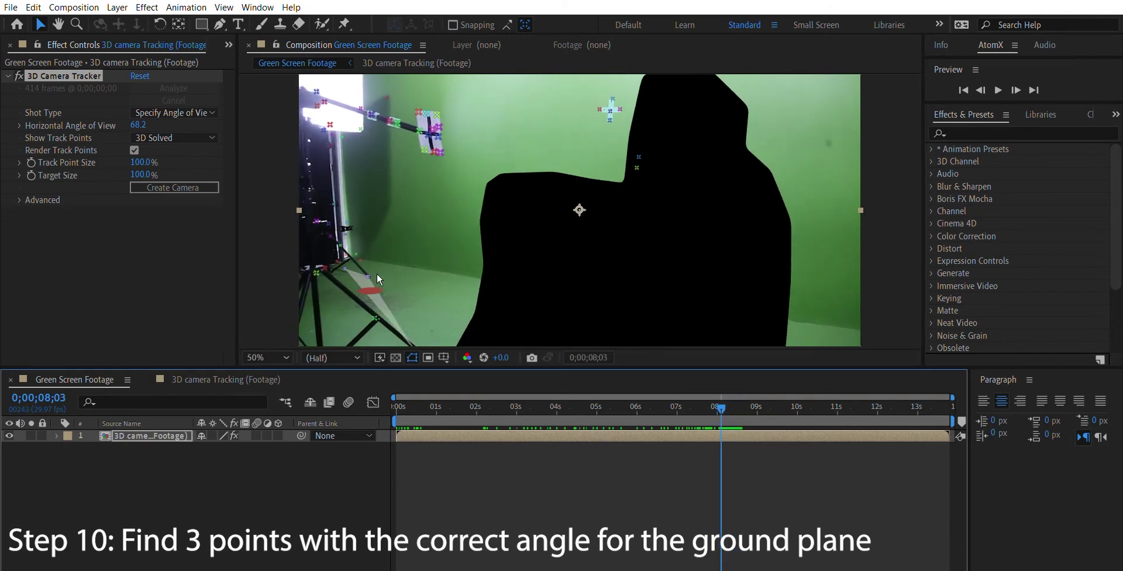
left_click(390, 279)
- Set the selected points as ground plane and origin, then scale the purple solid to 469%
right_click(390, 279)
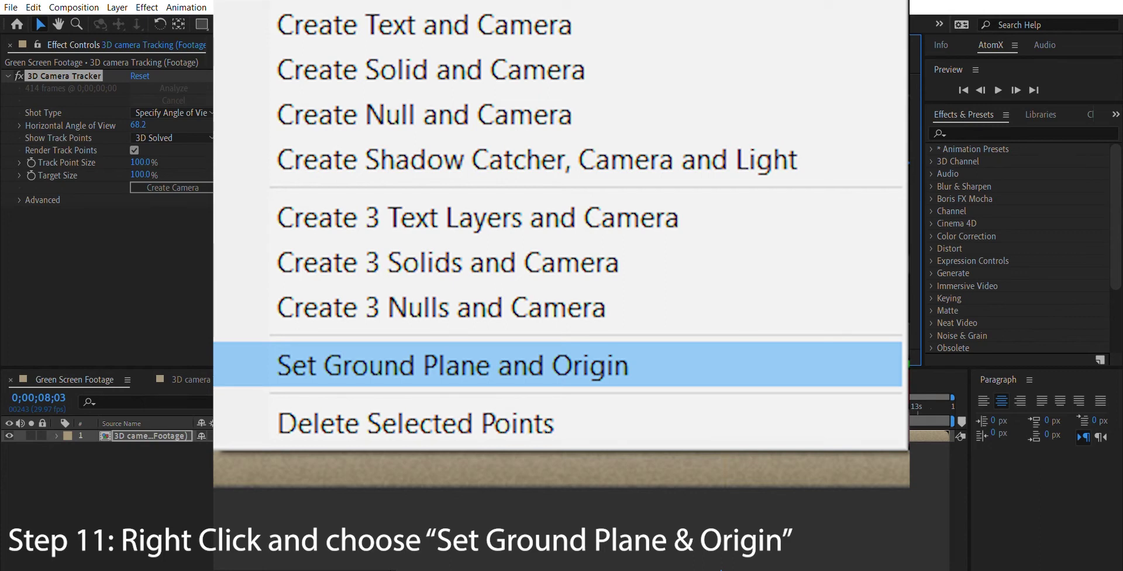
left_click(420, 345)
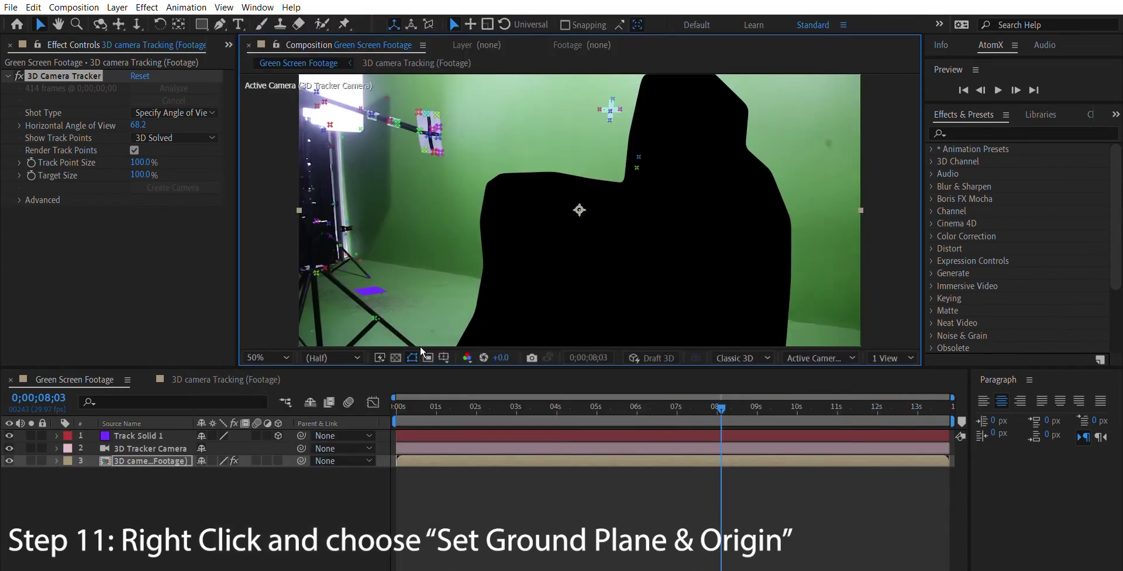
left_click(165, 438)
key("s")
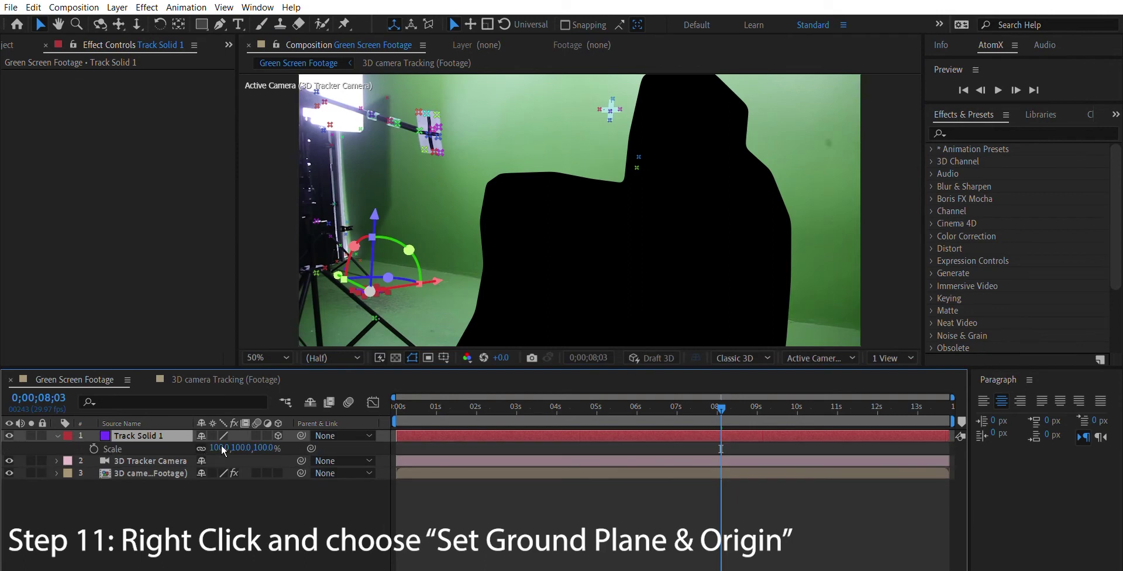
left_click_drag(283, 440, 315, 440)
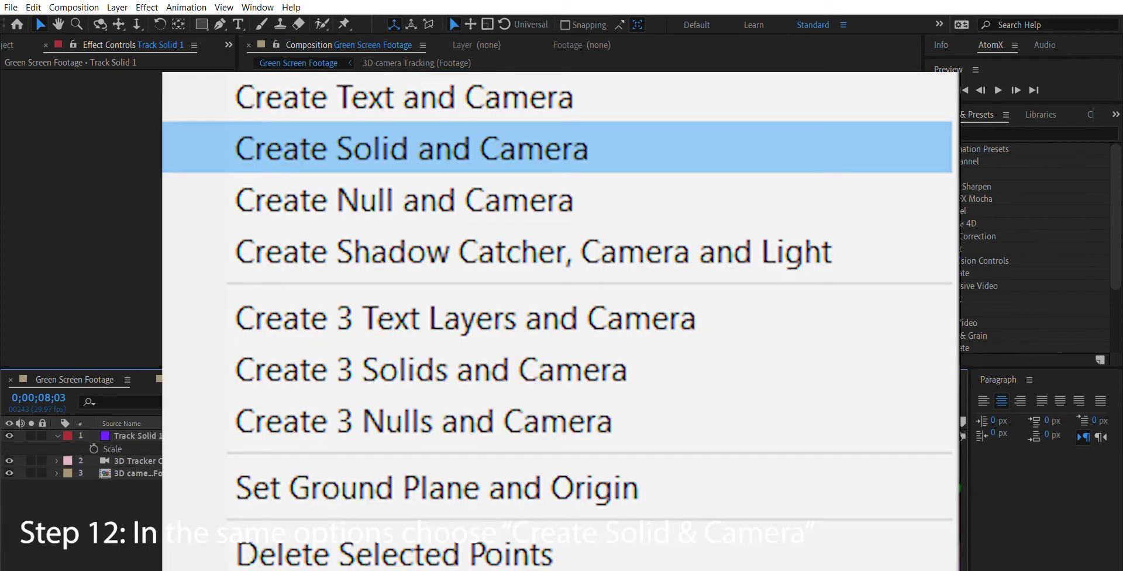
- Rename the purple solid 'Ground Plane' and preview the composition
left_click(154, 435)
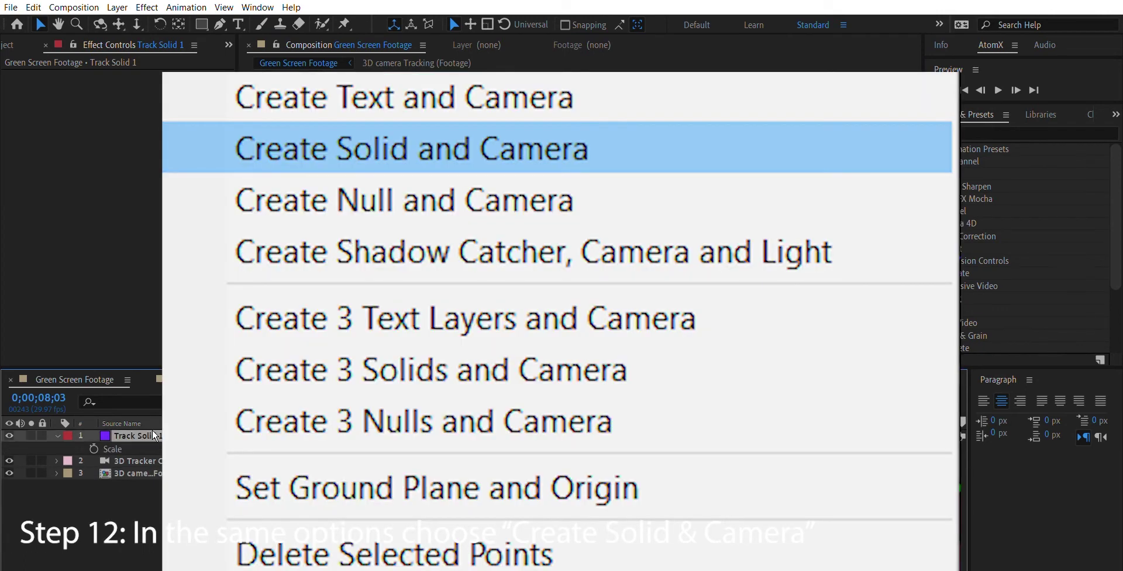
key("Return")
type("Grou")
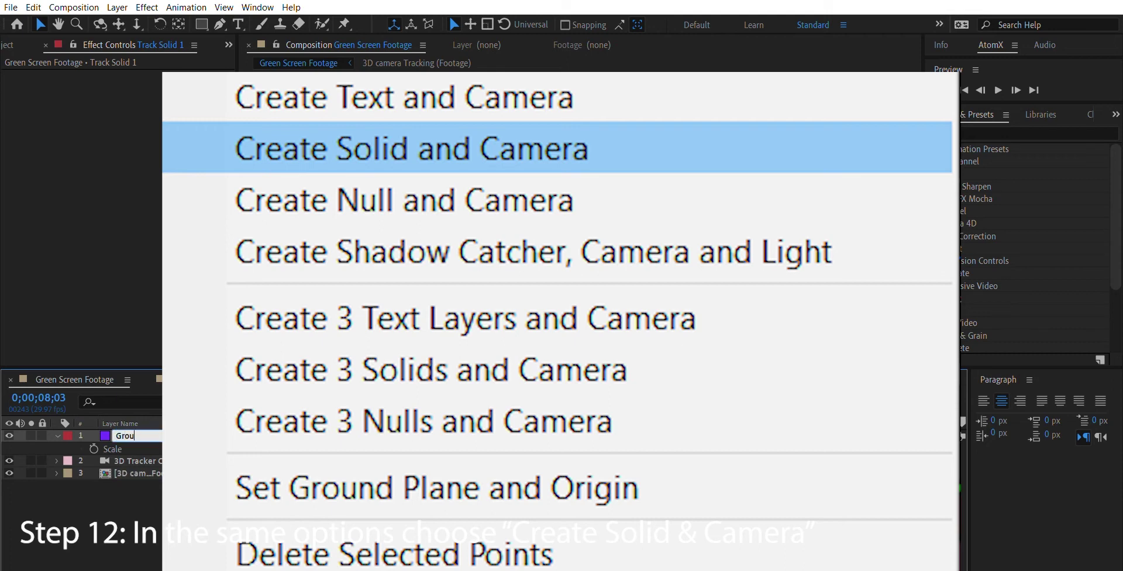
type("nd P")
type("lane")
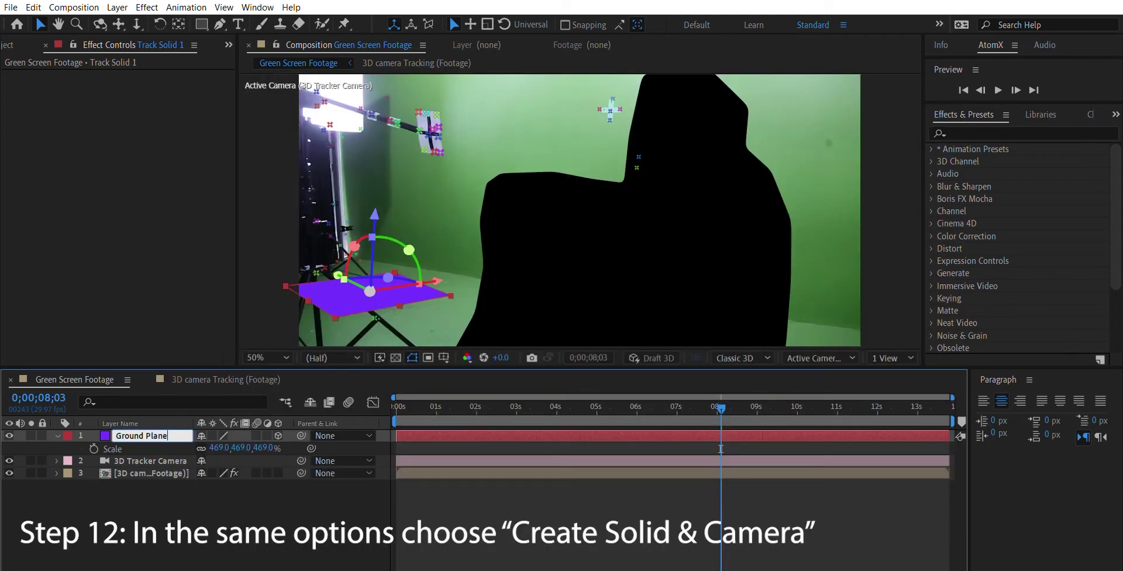
key("Return")
key("space")
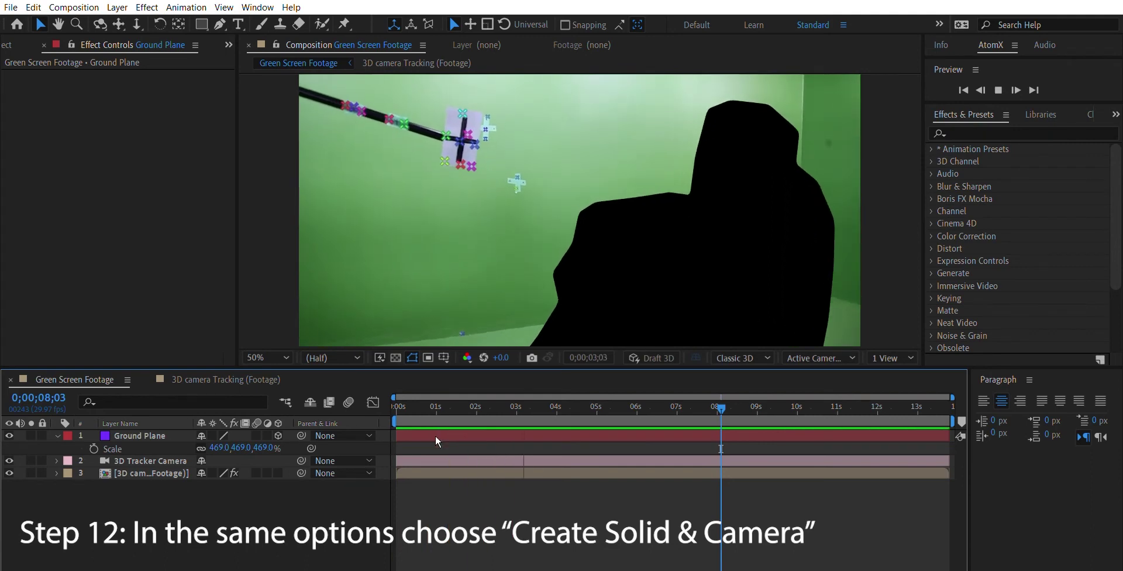
left_click(656, 407)
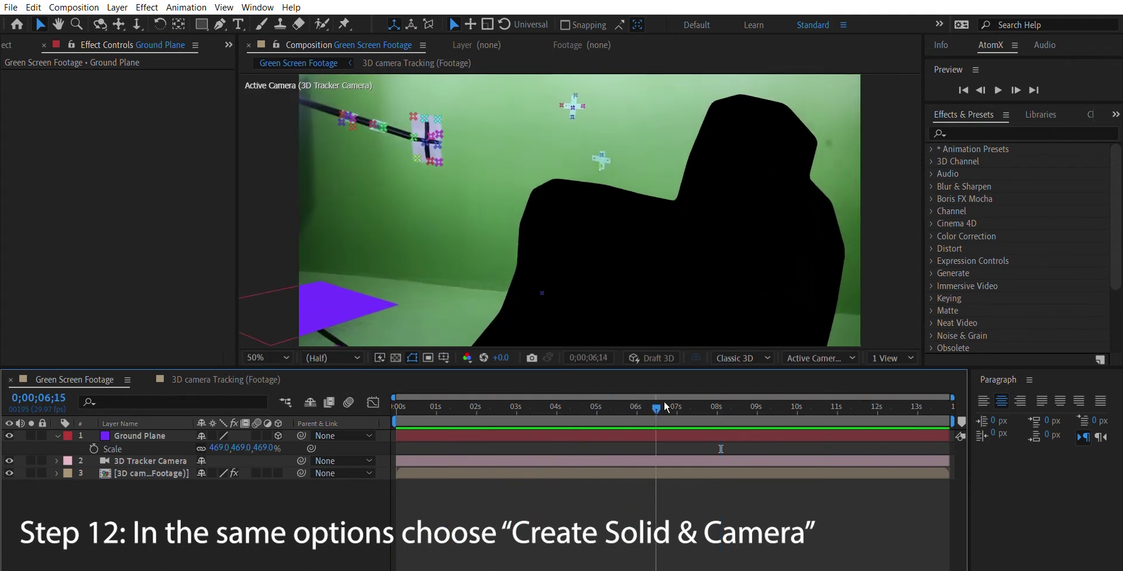
left_click(123, 468)
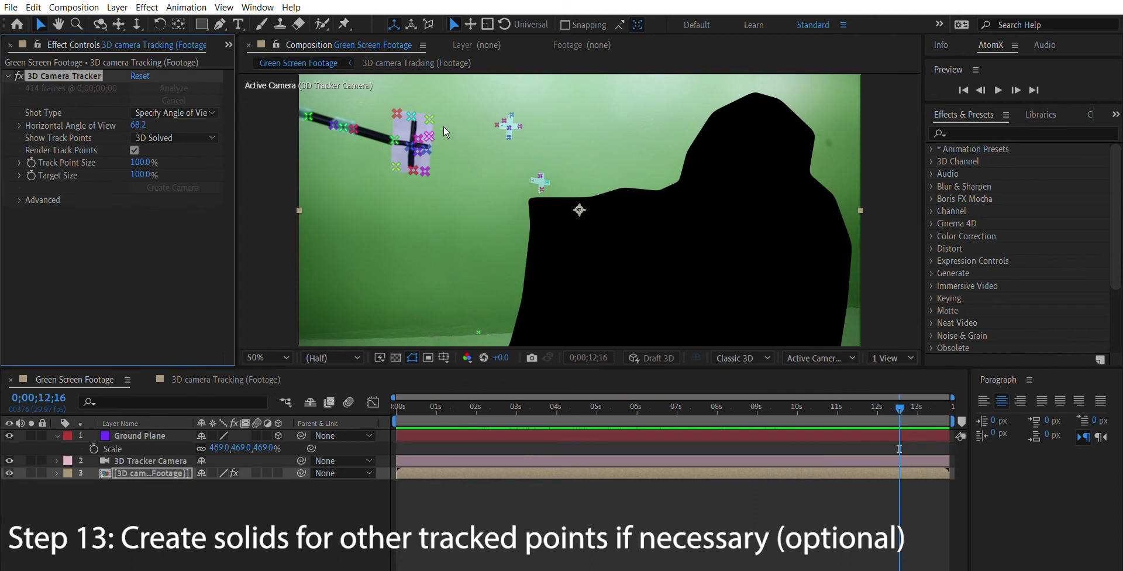
- Create solids at the light-stand track points and at a second tracked point
left_click(402, 115)
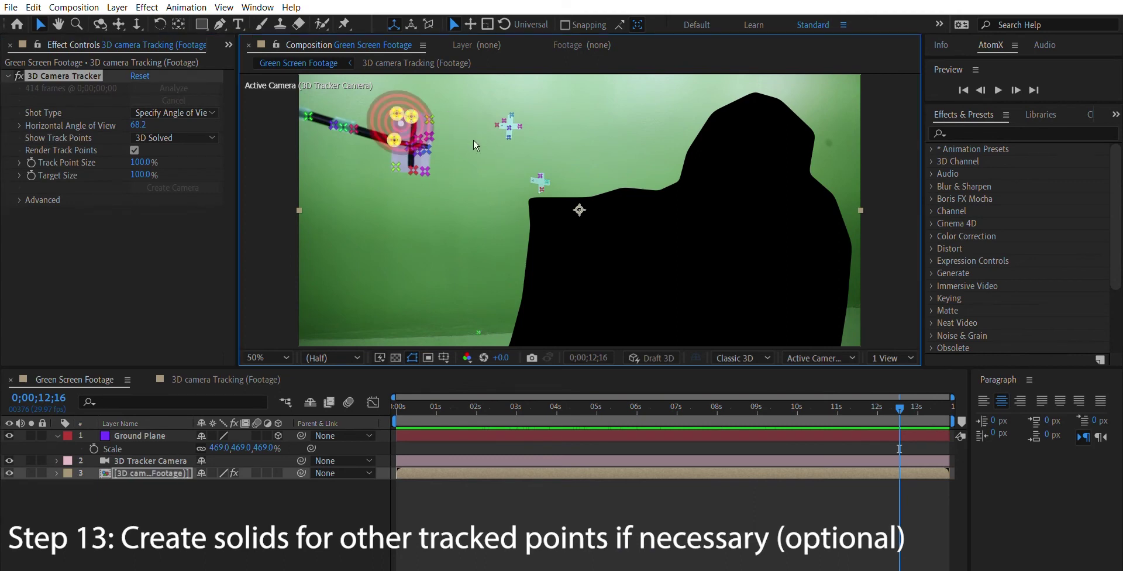
right_click(409, 132)
left_click(445, 187)
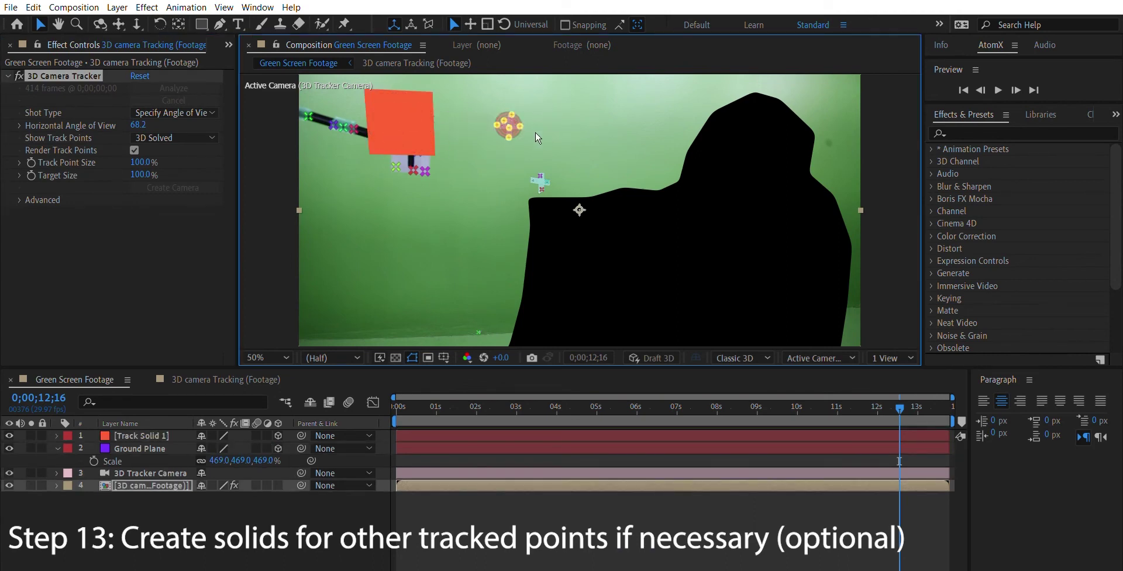
right_click(511, 114)
left_click(554, 239)
- Start renaming the new blue solid to 'Tracking Points'
left_click(150, 435)
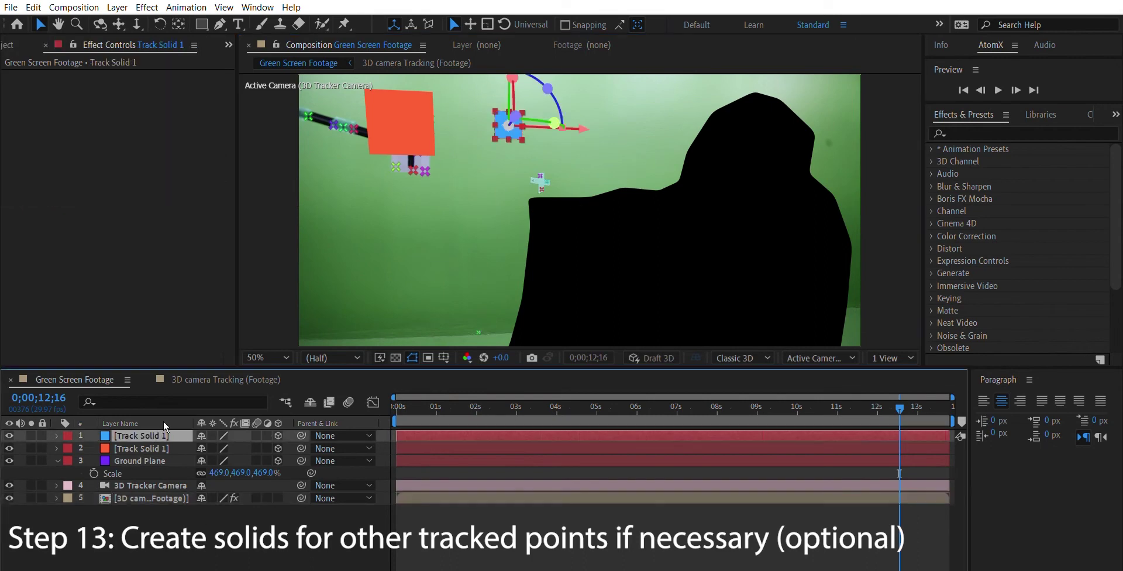
key("Return")
type("Tr")
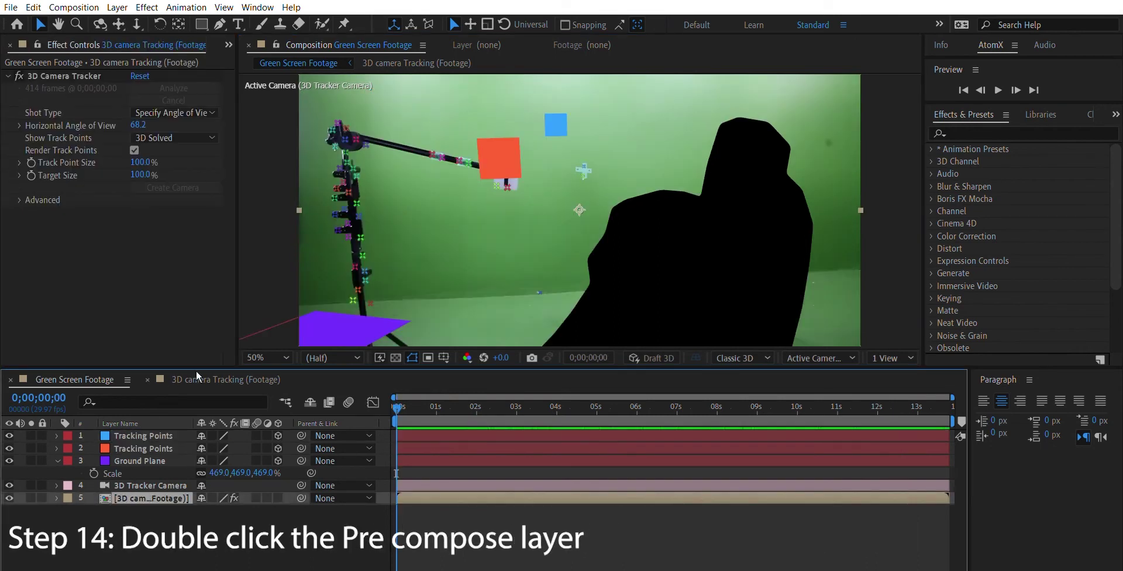
- In the footage precomp, paste the tracker camera and solids, then scrub to check they follow
left_click(198, 379)
left_click(146, 436)
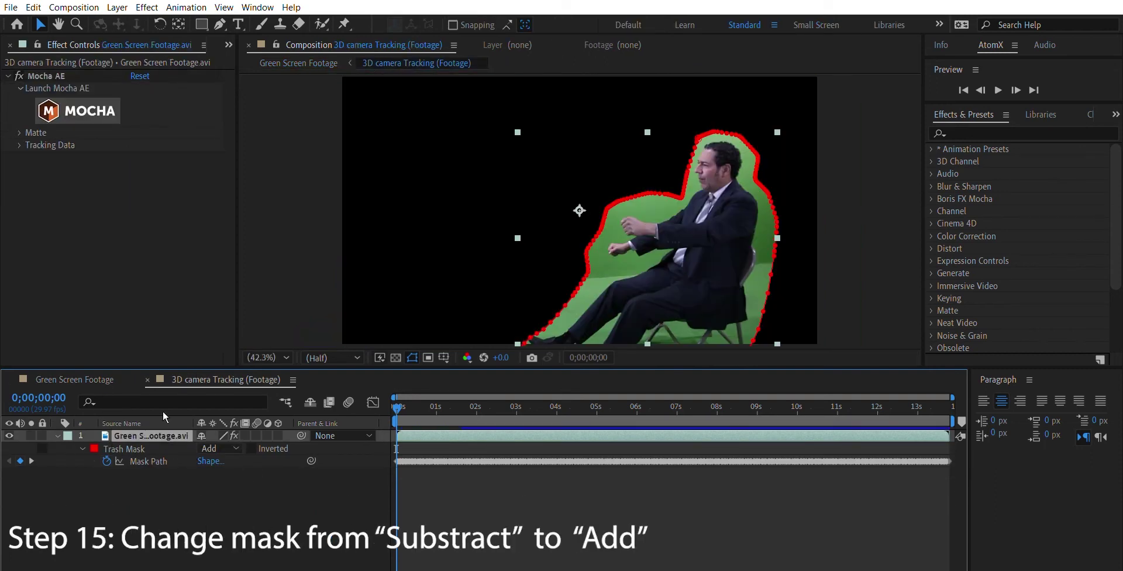
left_click(172, 436)
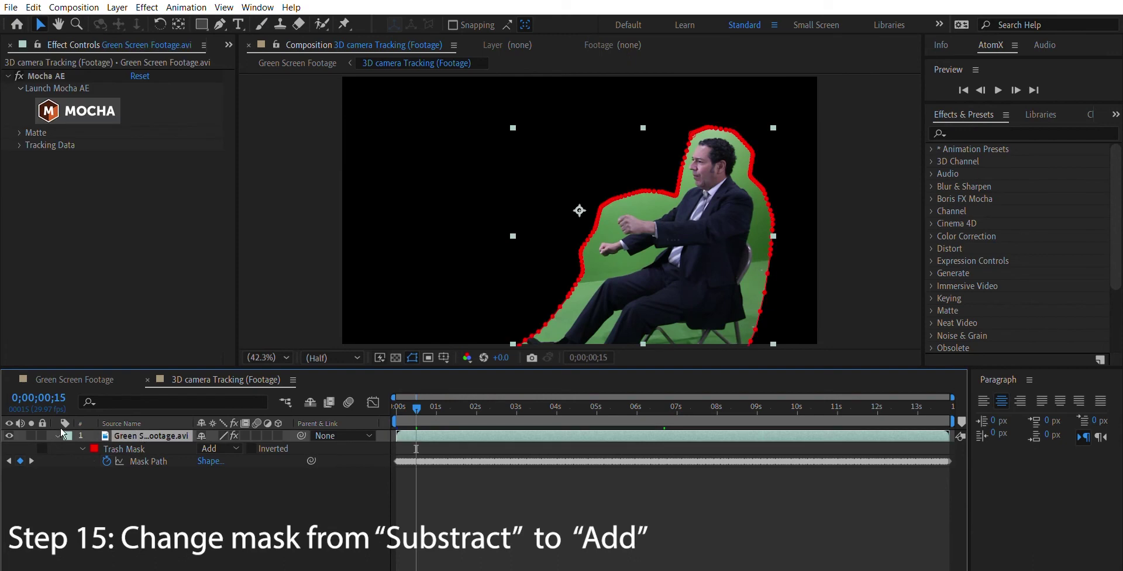
key("ctrl+v")
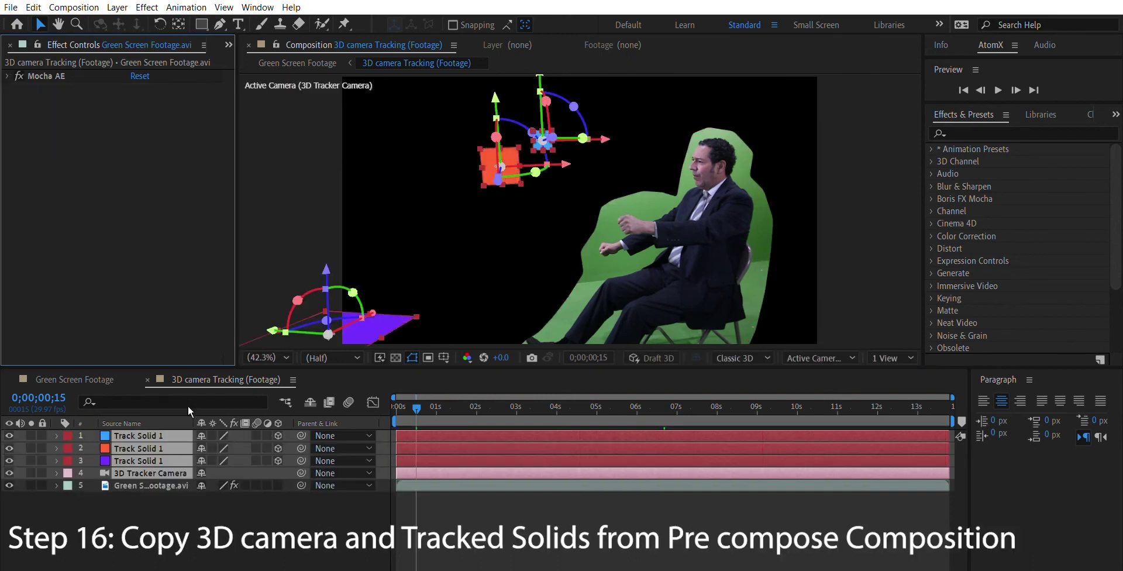
left_click(202, 520)
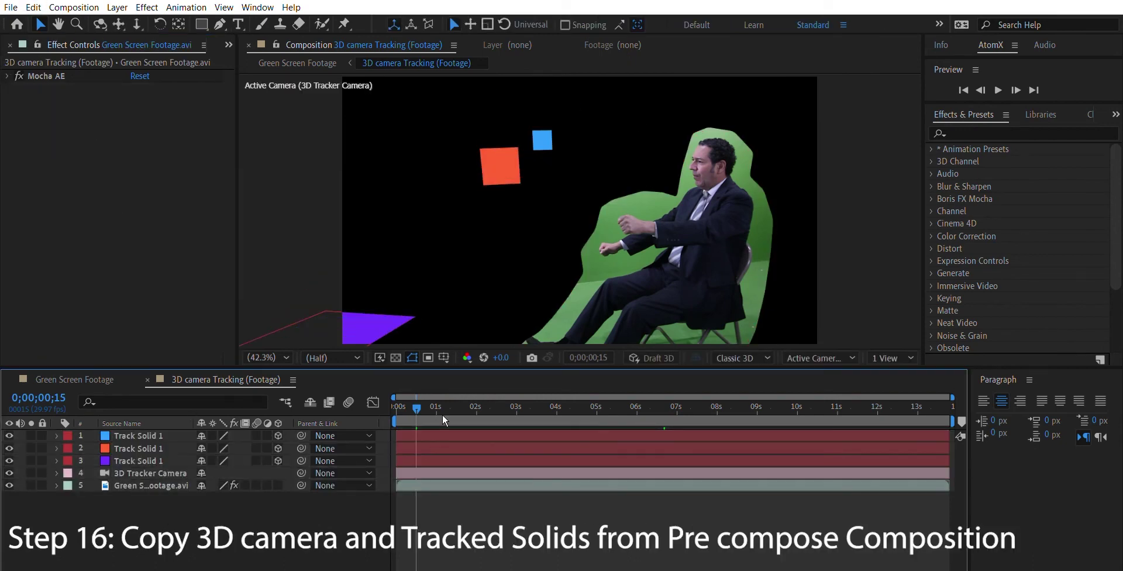
mouse_move(443, 408)
left_mouse_down()
mouse_move(643, 395)
mouse_move(633, 372)
mouse_move(506, 382)
left_mouse_up()
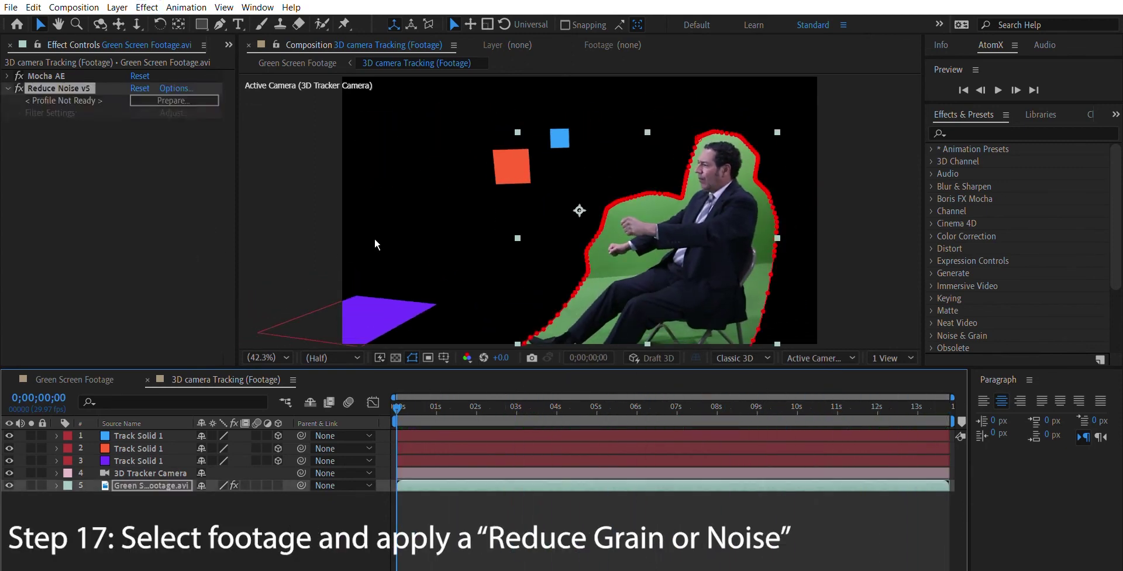
- Sample the green backdrop as Keylight's screen colour, re-picking it at about 3;08
left_click(176, 87)
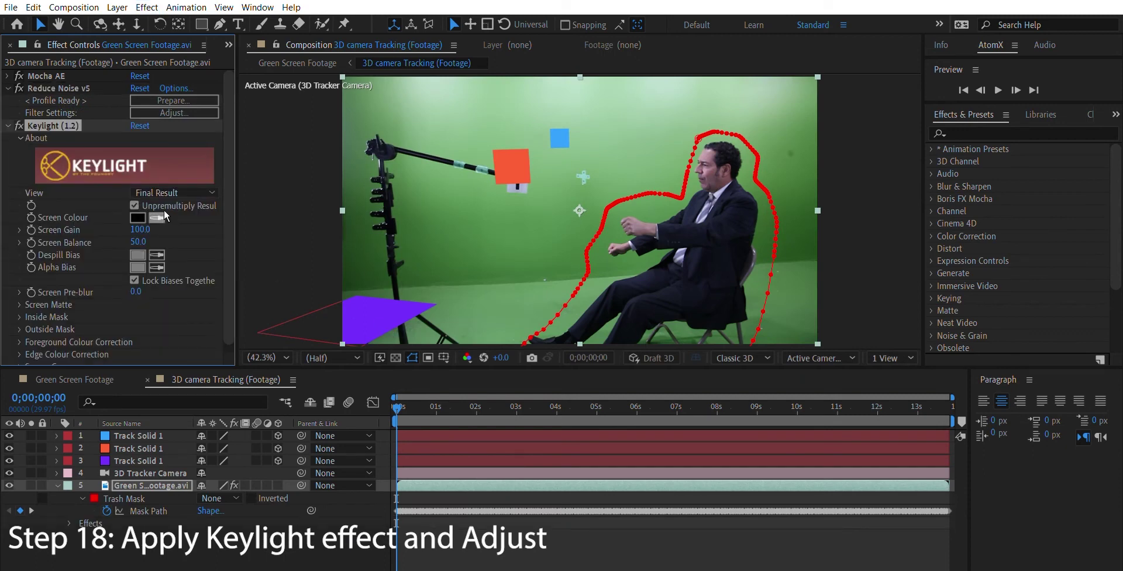
left_click(226, 498)
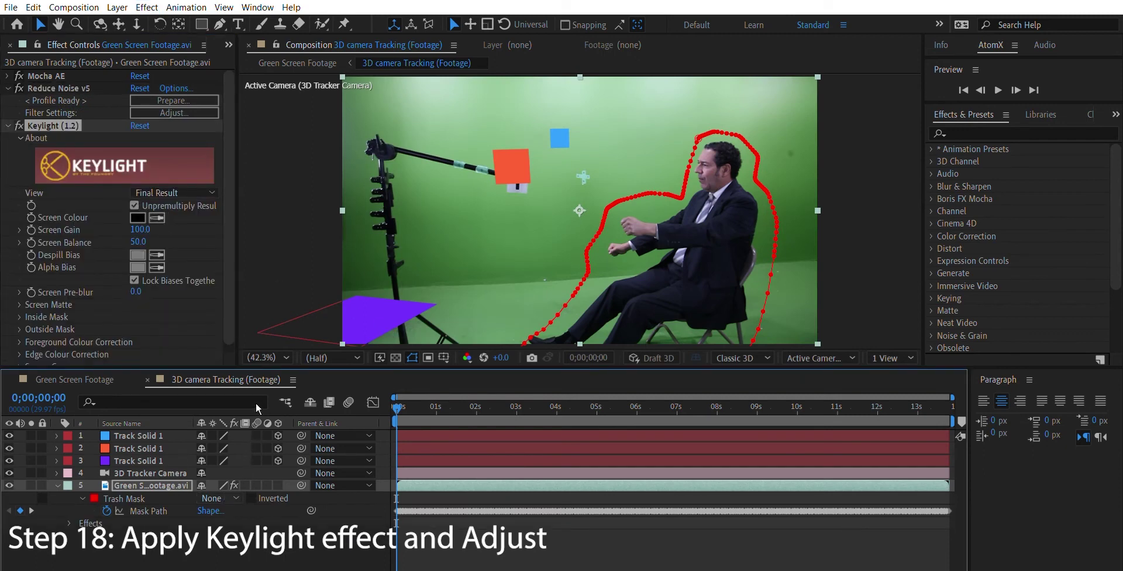
left_click(156, 217)
left_click(737, 131)
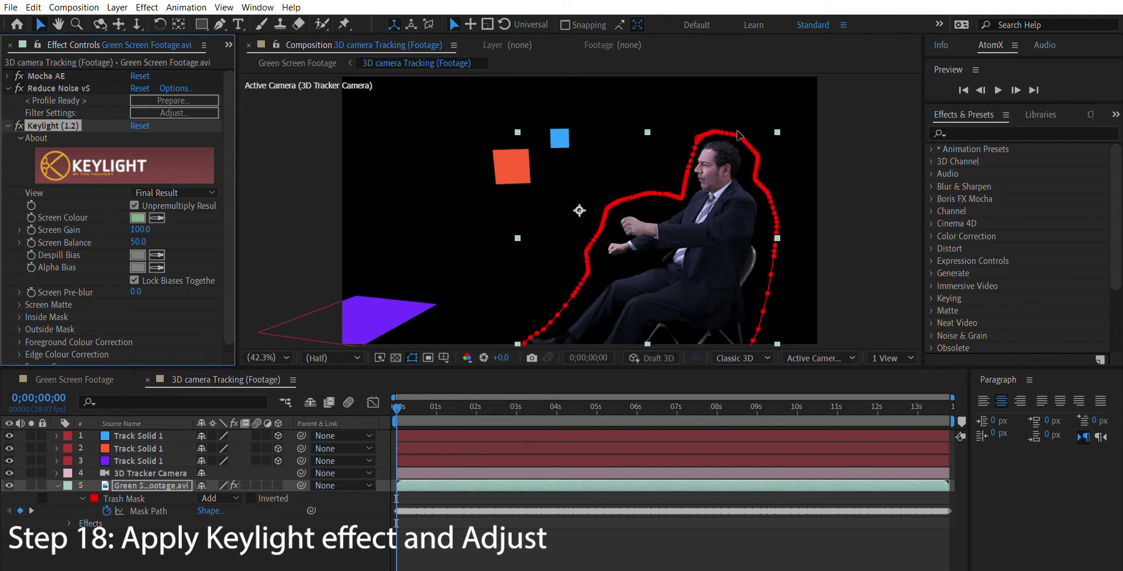
left_click(664, 506)
left_click_drag(465, 406, 528, 403)
left_click(157, 217)
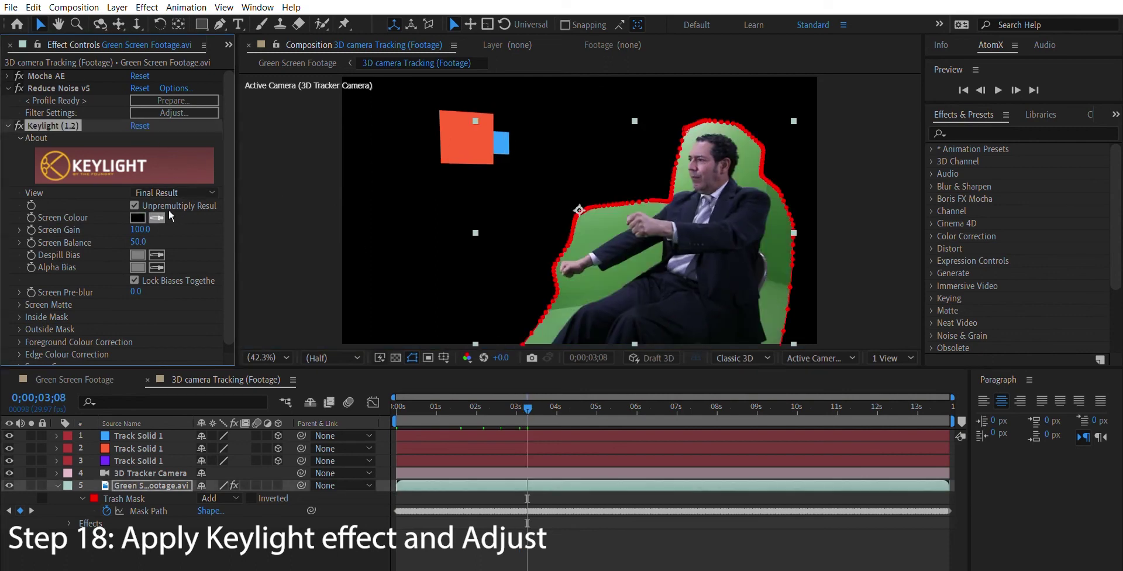
left_click(711, 123)
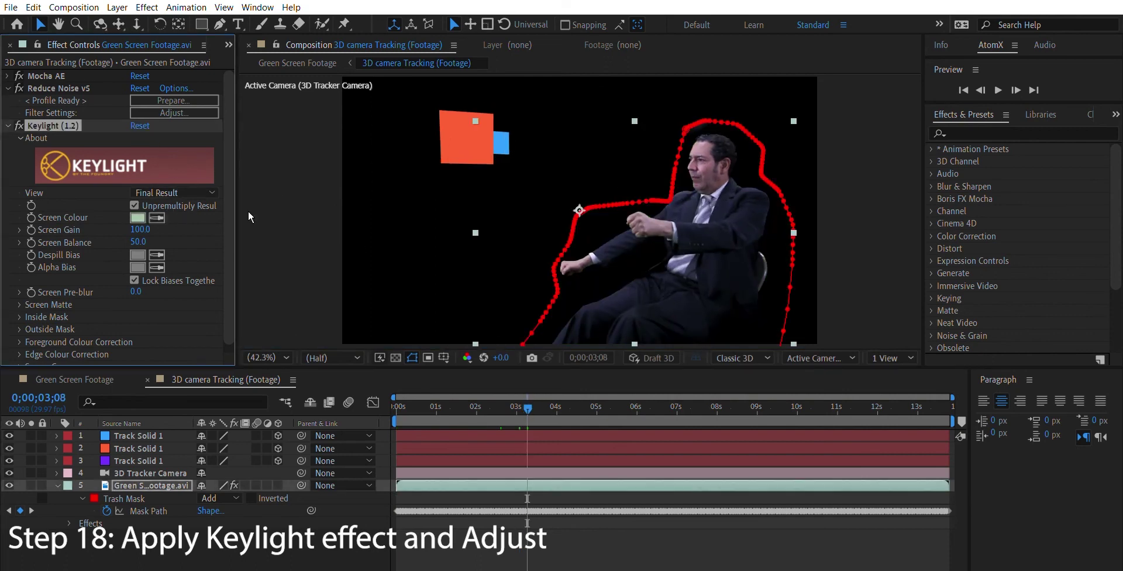